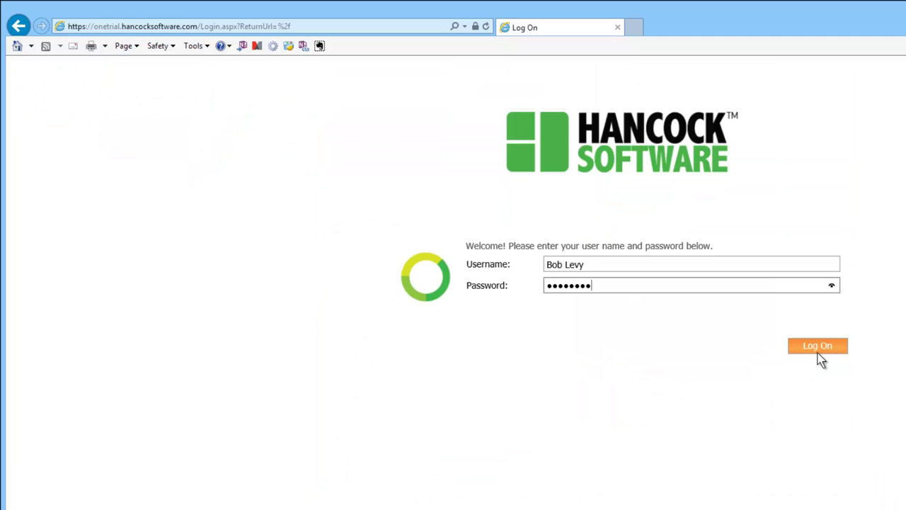
- Sign in and start a new file with Some Company Inc. contact details and street address
left_click(819, 354)
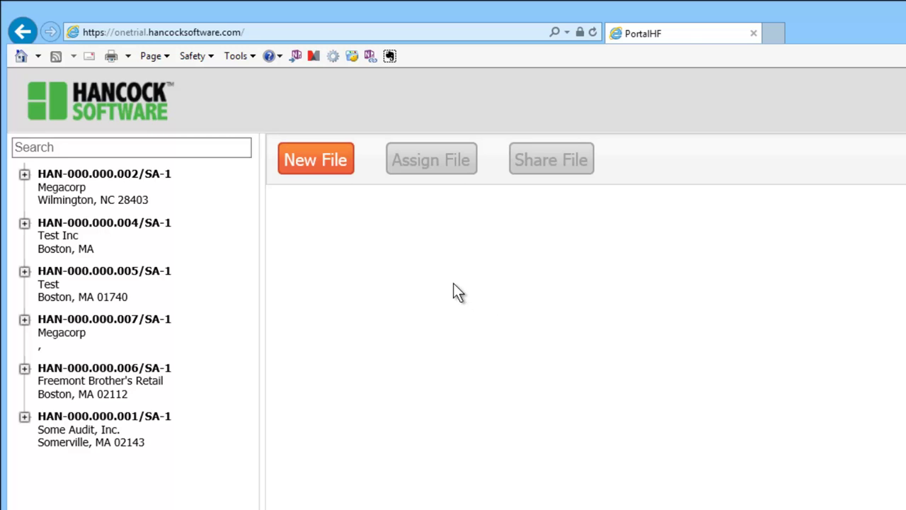
left_click(324, 170)
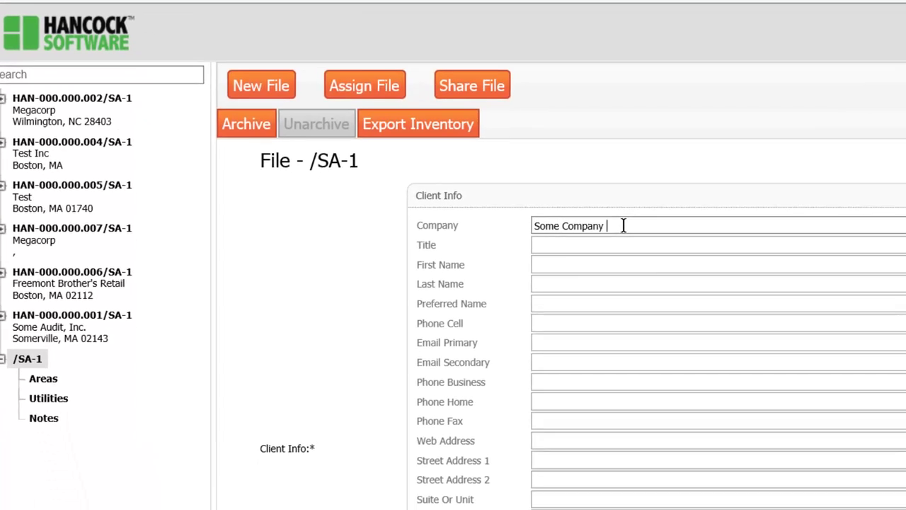
type("Inc.")
left_click(636, 244)
type("Facilities Manager")
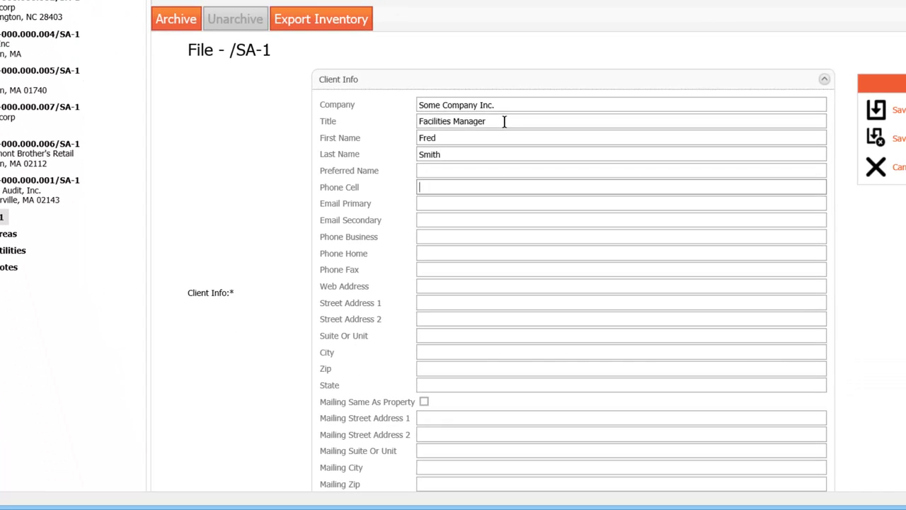
scroll(496, 95, "down", 4)
type("5 Massachusetts Ave")
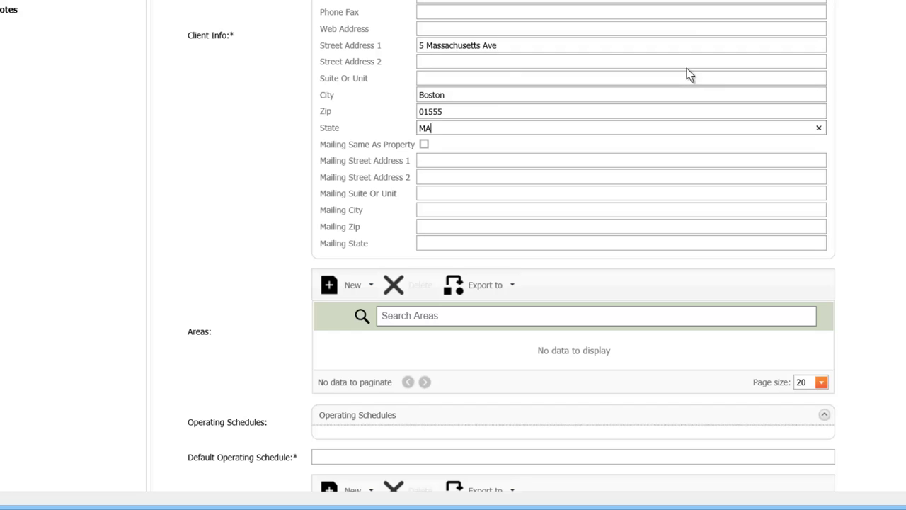
- Add the to-do 'Please audit the building' to the new file
scroll(347, 303, "down", 3)
left_click(323, 306)
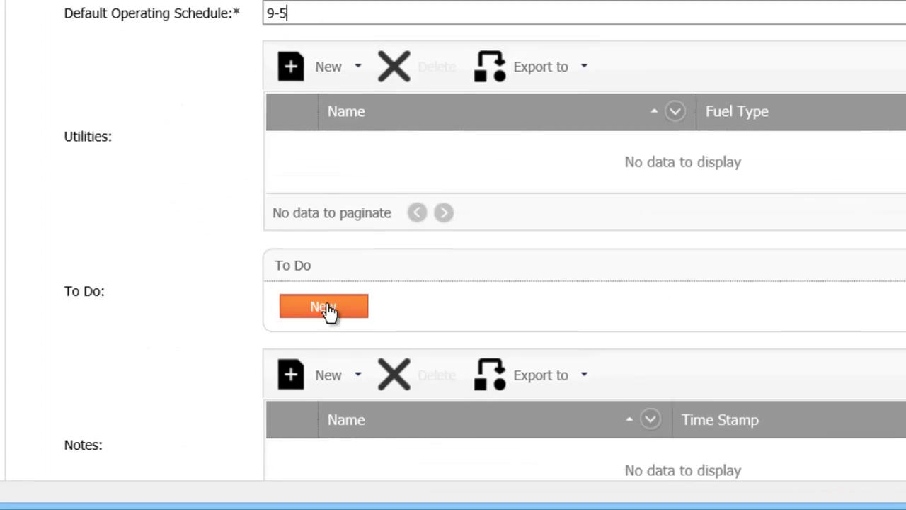
type("Please audit the building")
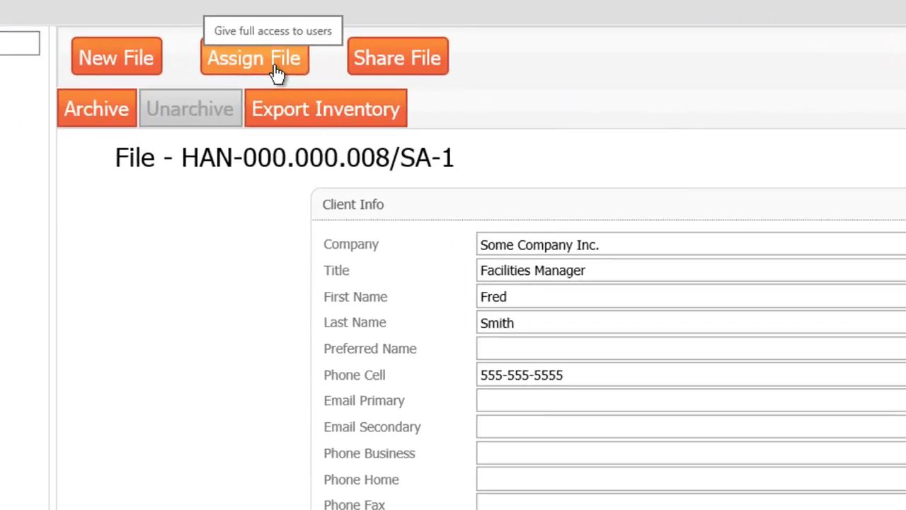
- Assign the file by ticking a user under the Hancock SaaS group in File Access
left_click(278, 70)
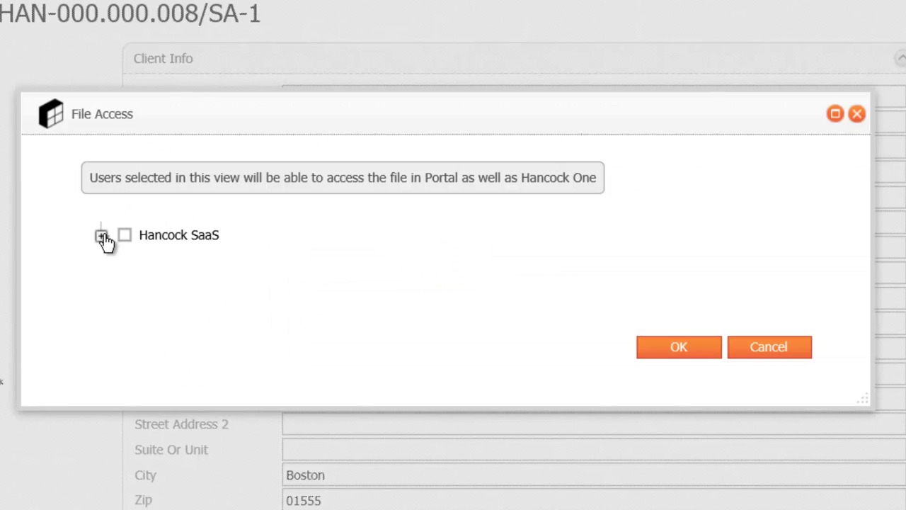
left_click(101, 236)
scroll(213, 259, "down", 3)
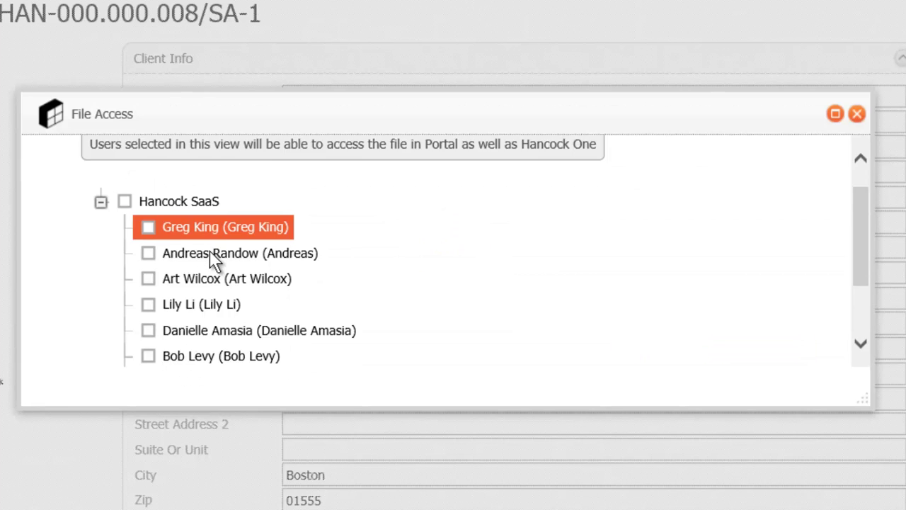
left_click(148, 287)
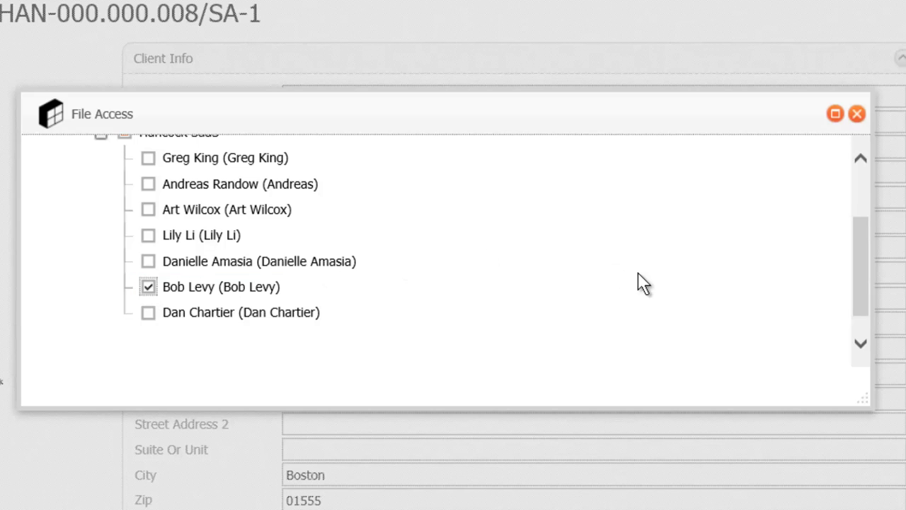
scroll(643, 283, "down", 1)
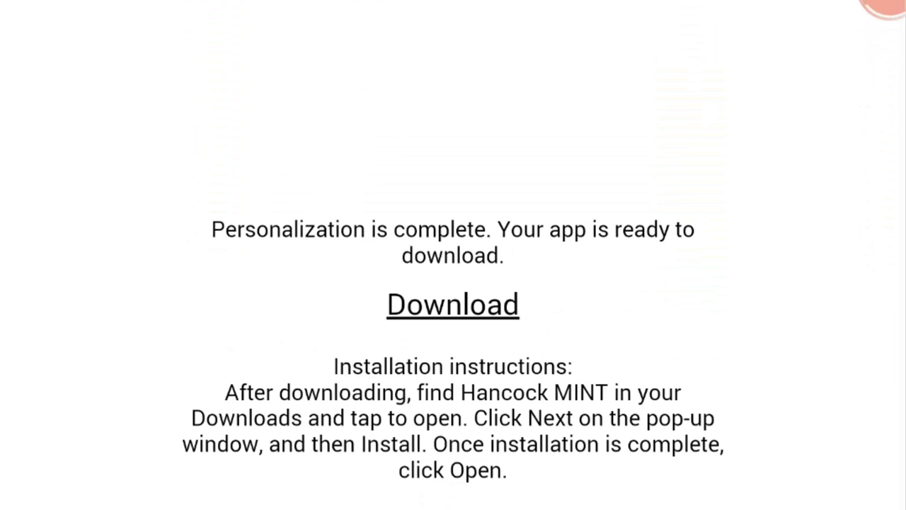
- Download the personalized Hancock MINT app from the browser's Download link
left_click(453, 305)
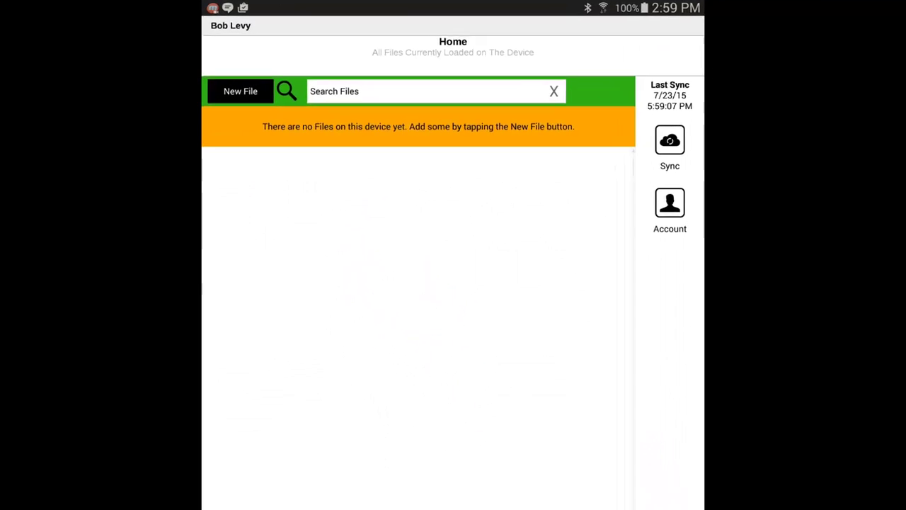
- Run Sync Now from the Home screen to pull the Some Company Inc. file onto the tablet
left_click(726, 180)
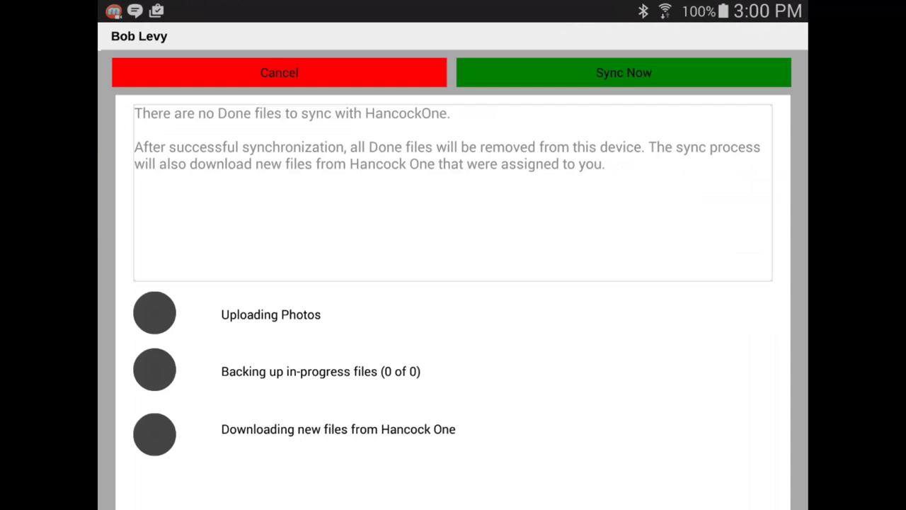
left_click(624, 72)
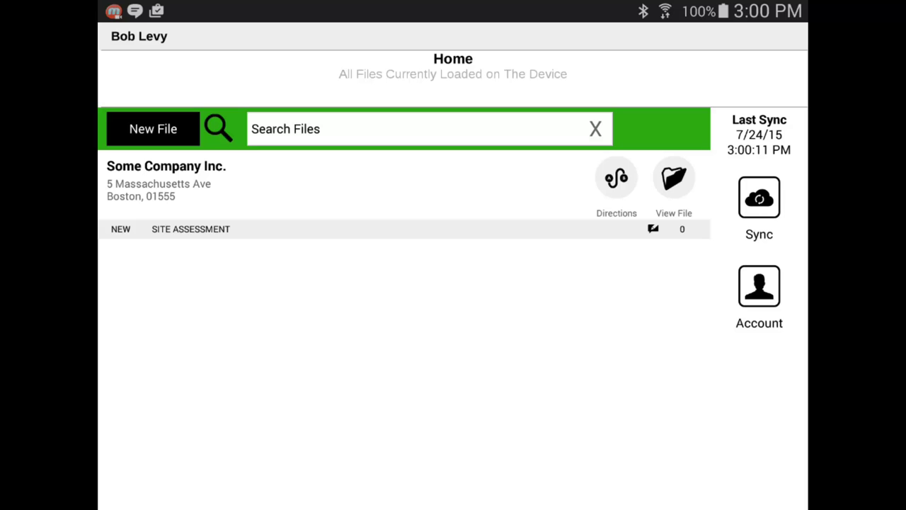
- Open the Some Company Inc. file, view directions in Google Maps, then call the client
left_click(340, 186)
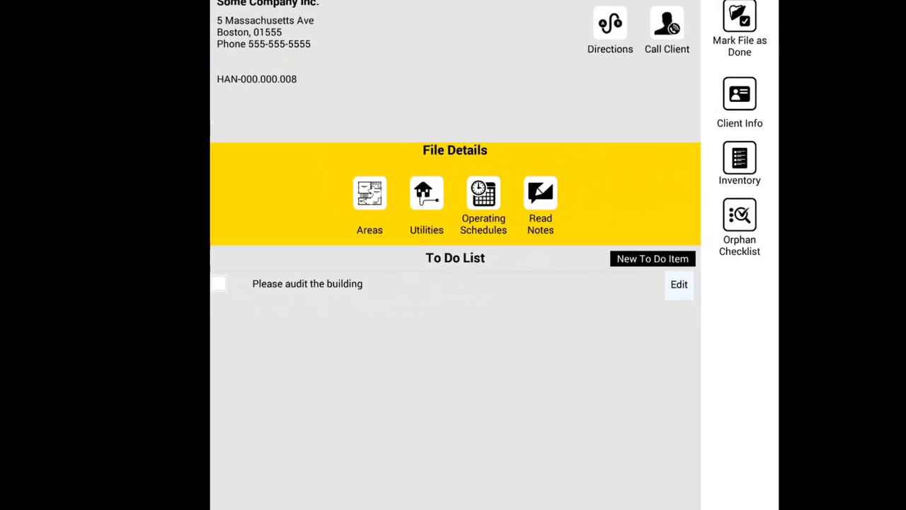
left_click(524, 75)
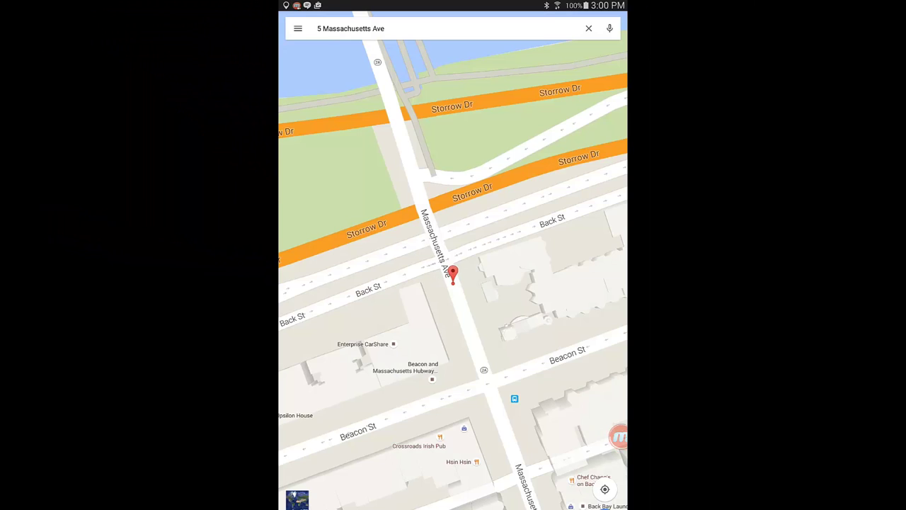
key("Escape")
left_click(558, 75)
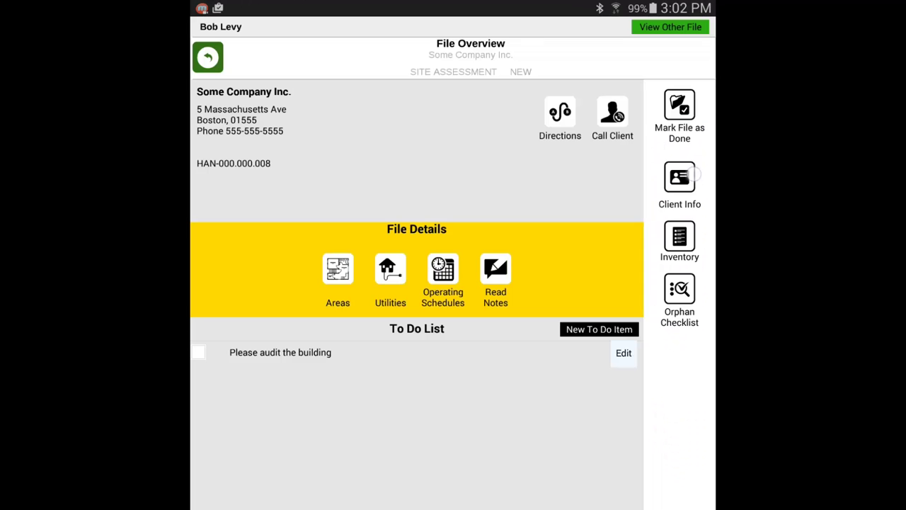
- Open the client's contact information, then begin a new area for the file
left_click(678, 173)
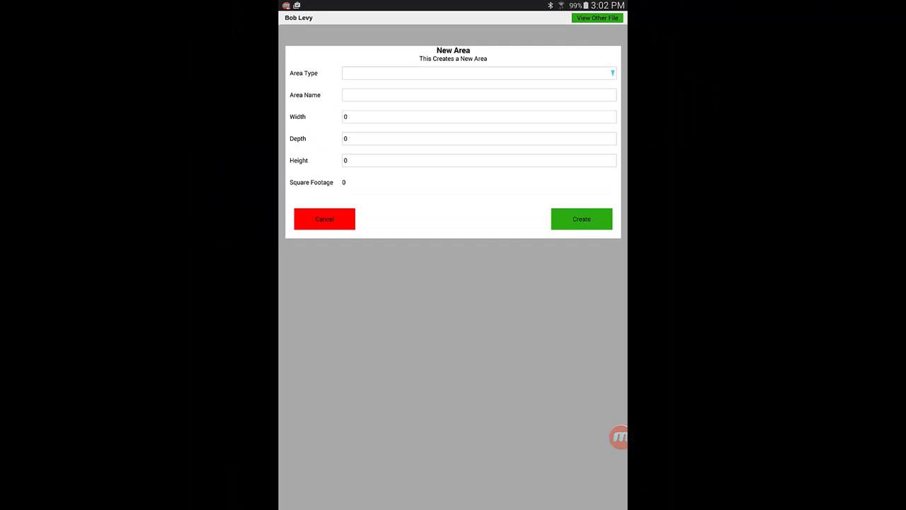
left_click(481, 70)
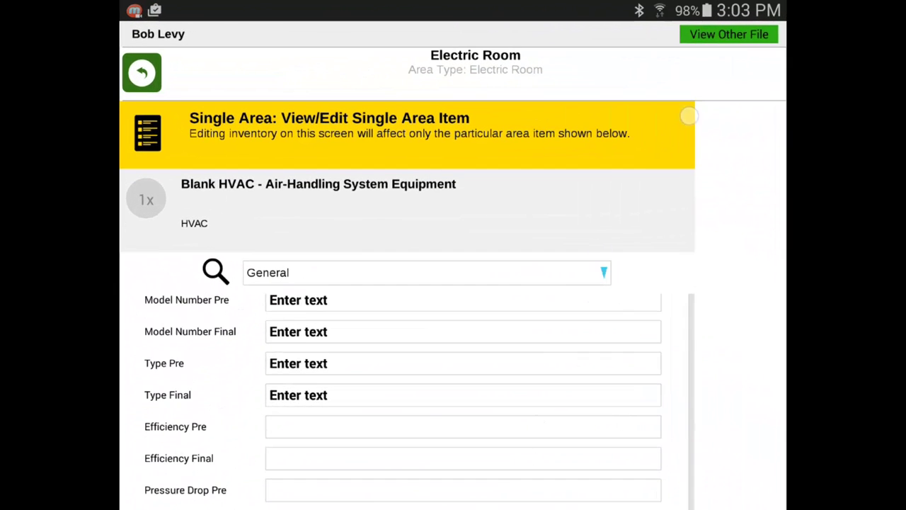
- Scroll through the HVAC item's fields, then start an Add From Photo inventory item
scroll(425, 318, "down", 10)
scroll(461, 318, "down", 6)
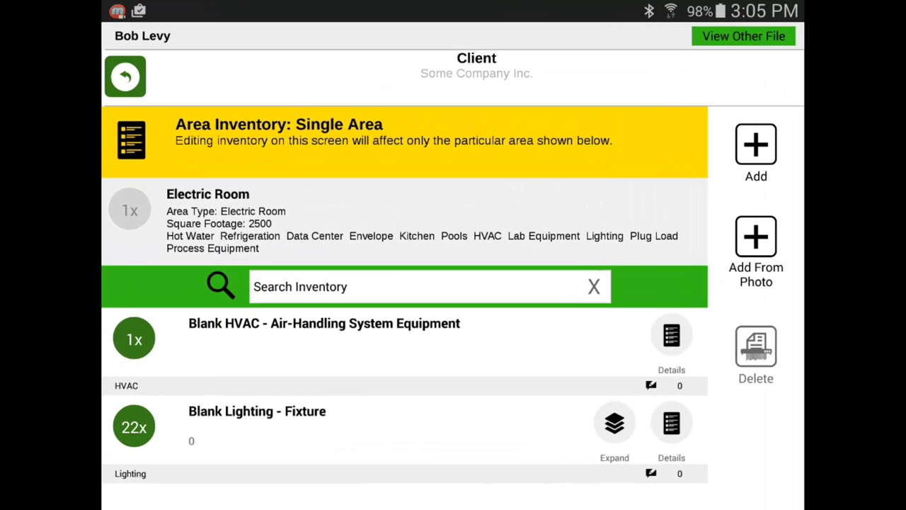
left_click(640, 152)
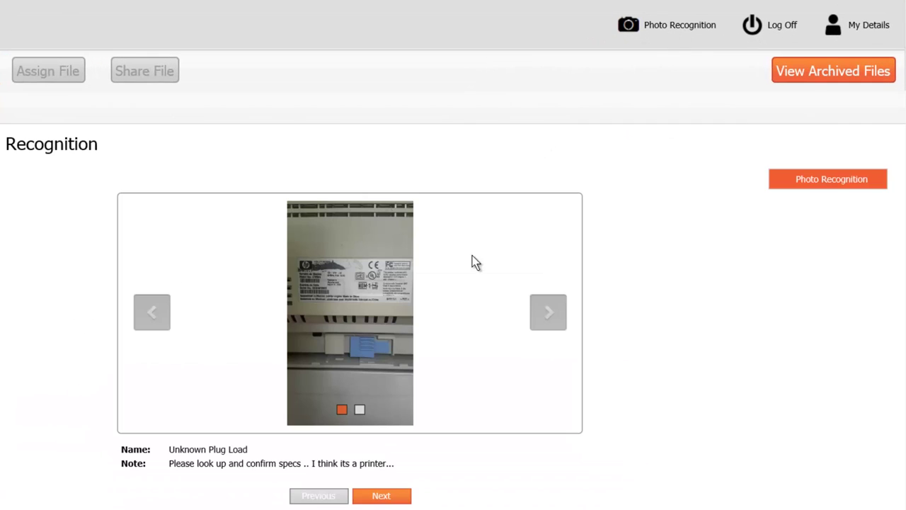
- View the item's second photo and filter the catalogue by name 'HP LaserJet 2200DTN Printer'
left_click(360, 412)
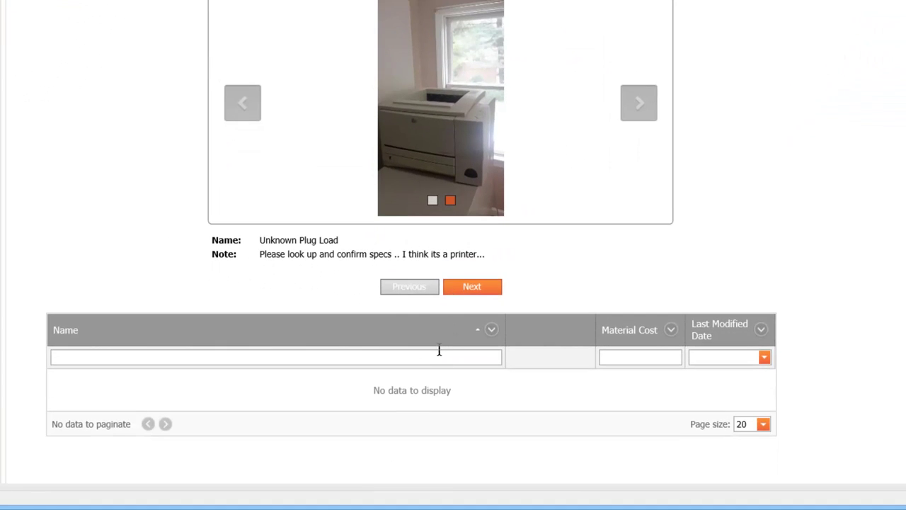
left_click(439, 349)
type("HP Las")
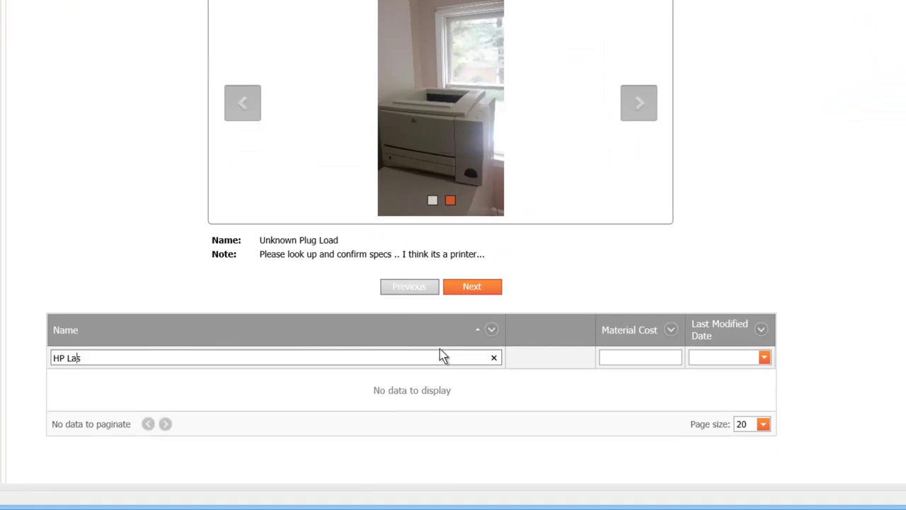
type("erJet 2200DTN P")
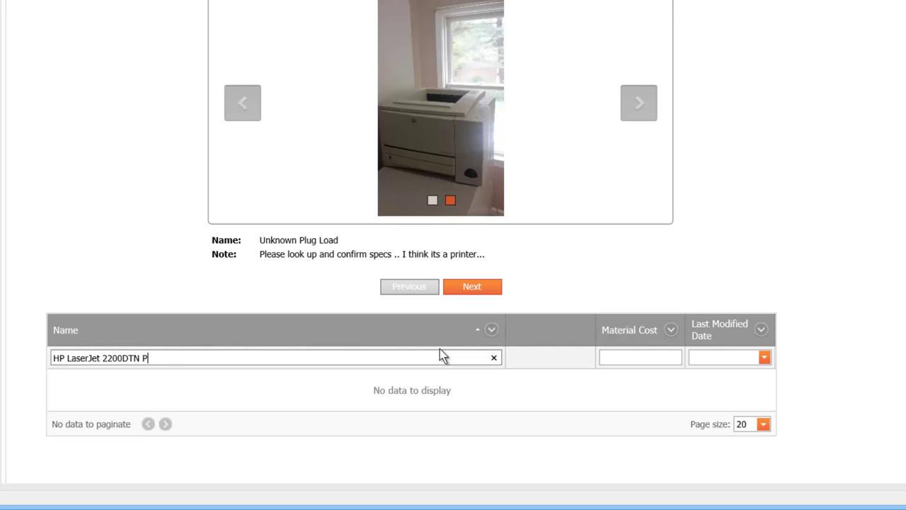
type("rinter")
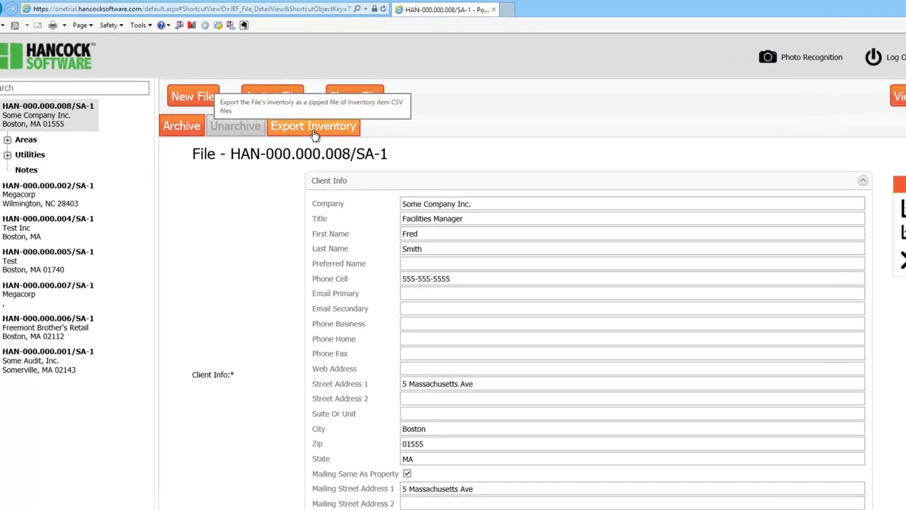
- Download the file's inventory via Export Inventory as a zipped CSV set
left_click(295, 127)
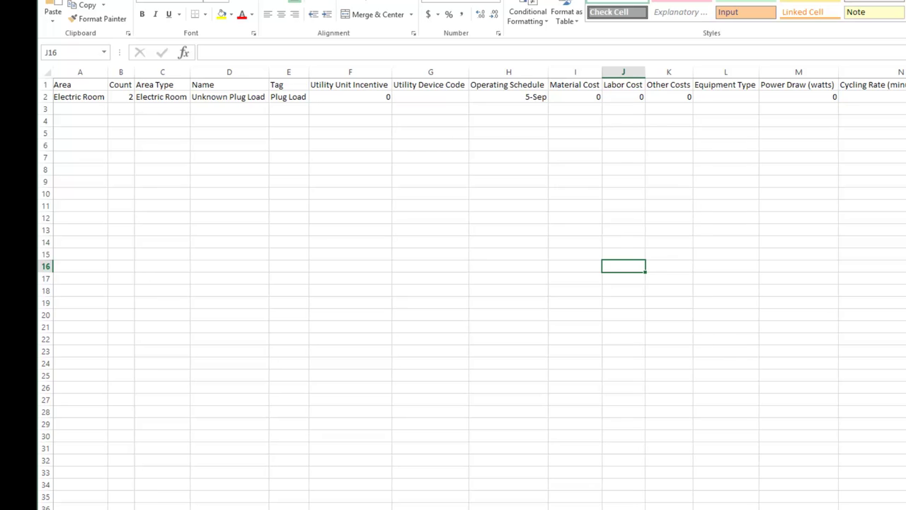
- Scroll right across the sheet to review the Electric Room Unknown Plug Load row's columns
scroll(472, 288, "right", 1)
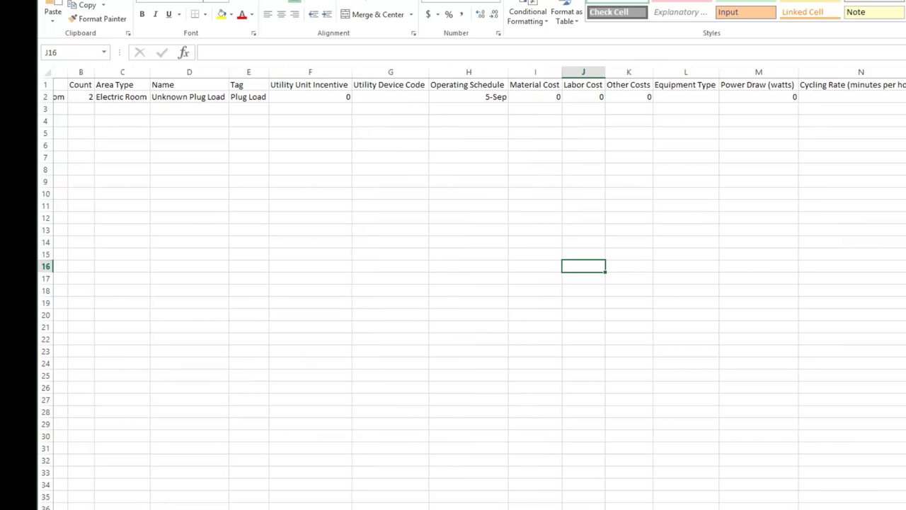